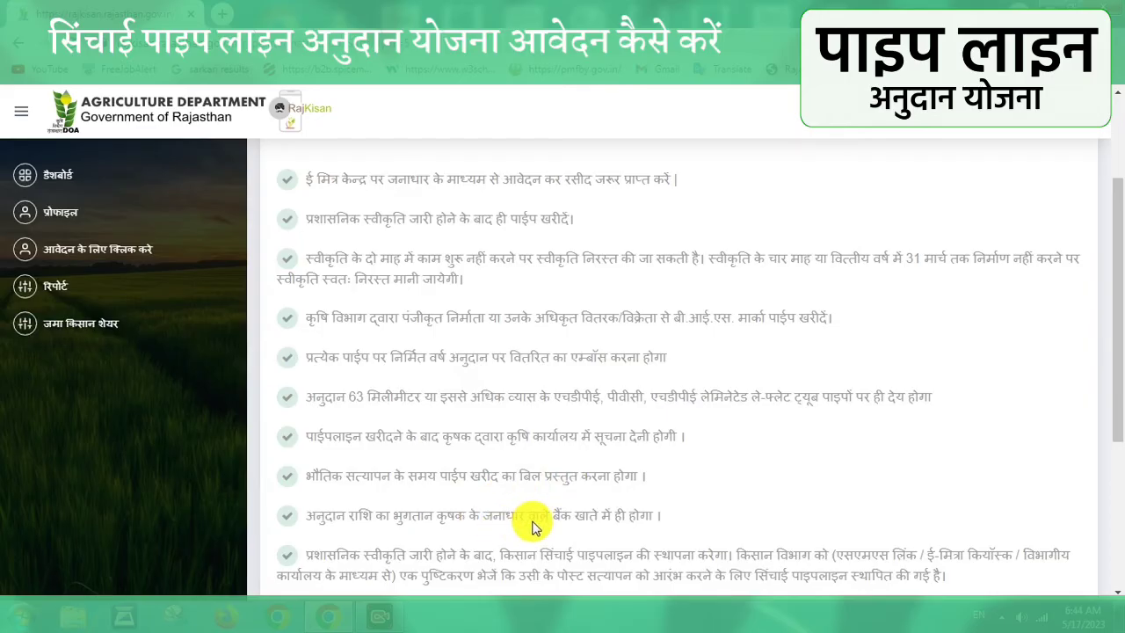
# Step: Confirm that all the scheme instructions have been read carefully and proceed to the pipeline registration form
pyautogui.moveTo(1117, 428); pyautogui.dragTo(1120, 532)
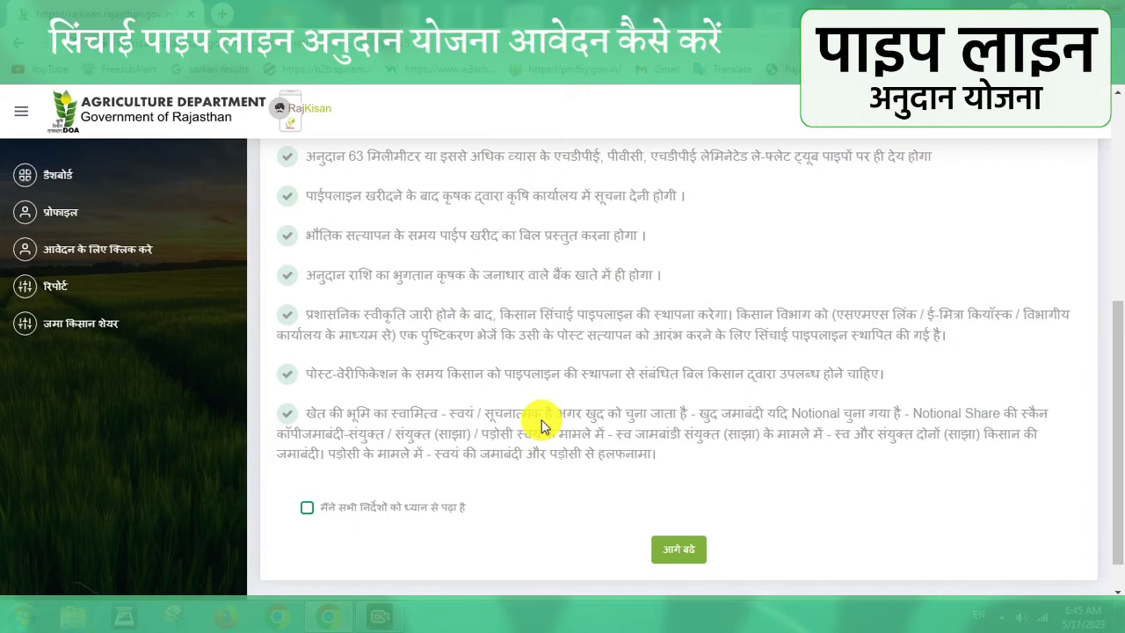
pyautogui.click(308, 510)
pyautogui.click(674, 550)
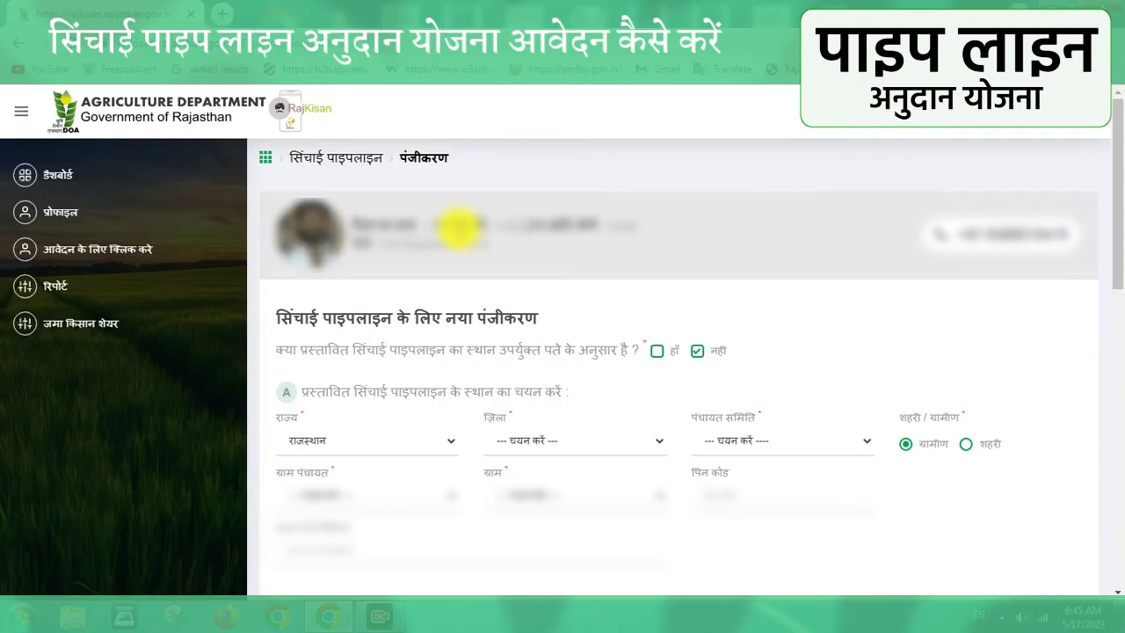
# Step: Examine the applicant's profile details, the new-registration heading and the question about the proposed pipeline location
pyautogui.moveTo(439, 223); pyautogui.dragTo(637, 224)
pyautogui.moveTo(354, 244); pyautogui.dragTo(514, 246)
pyautogui.click(610, 246)
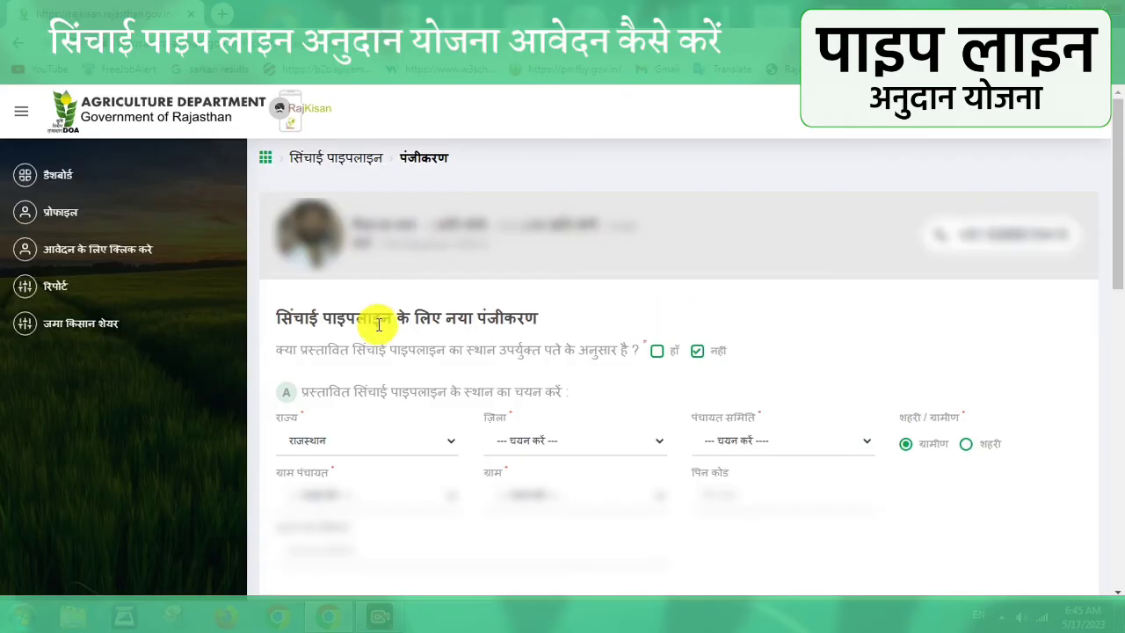
pyautogui.moveTo(279, 318); pyautogui.dragTo(559, 323)
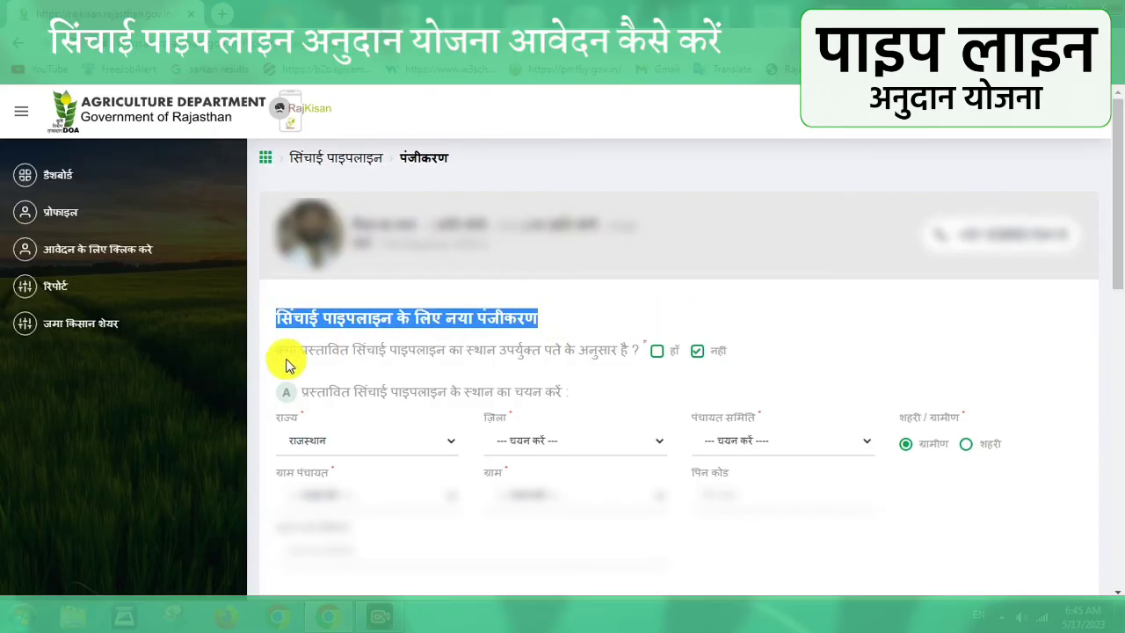
pyautogui.moveTo(281, 353); pyautogui.dragTo(627, 360)
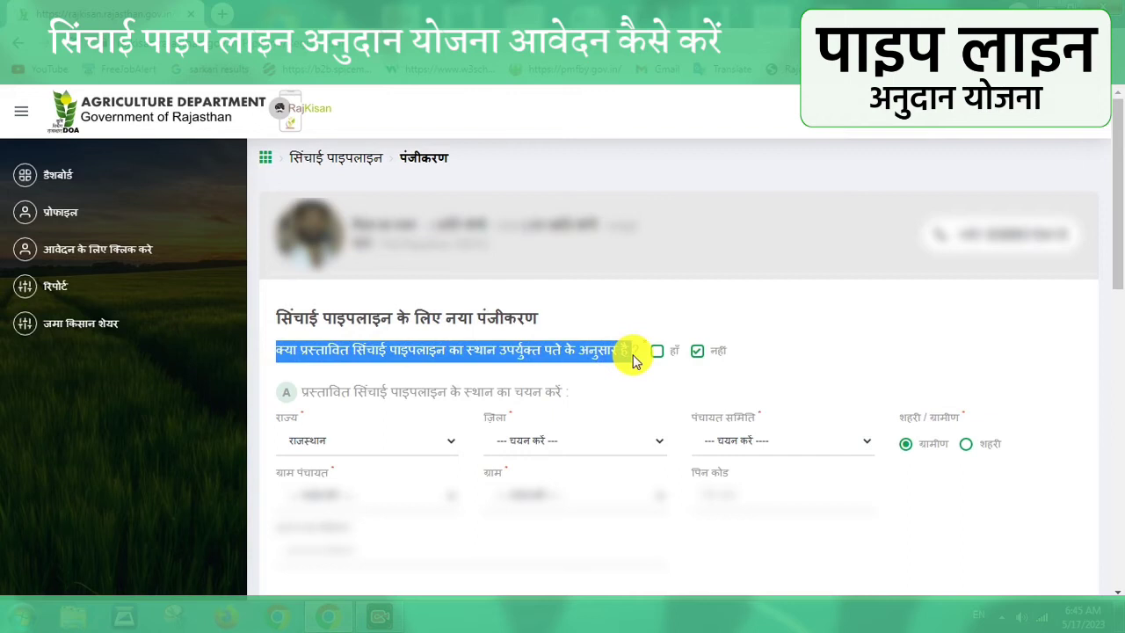
pyautogui.click(635, 361)
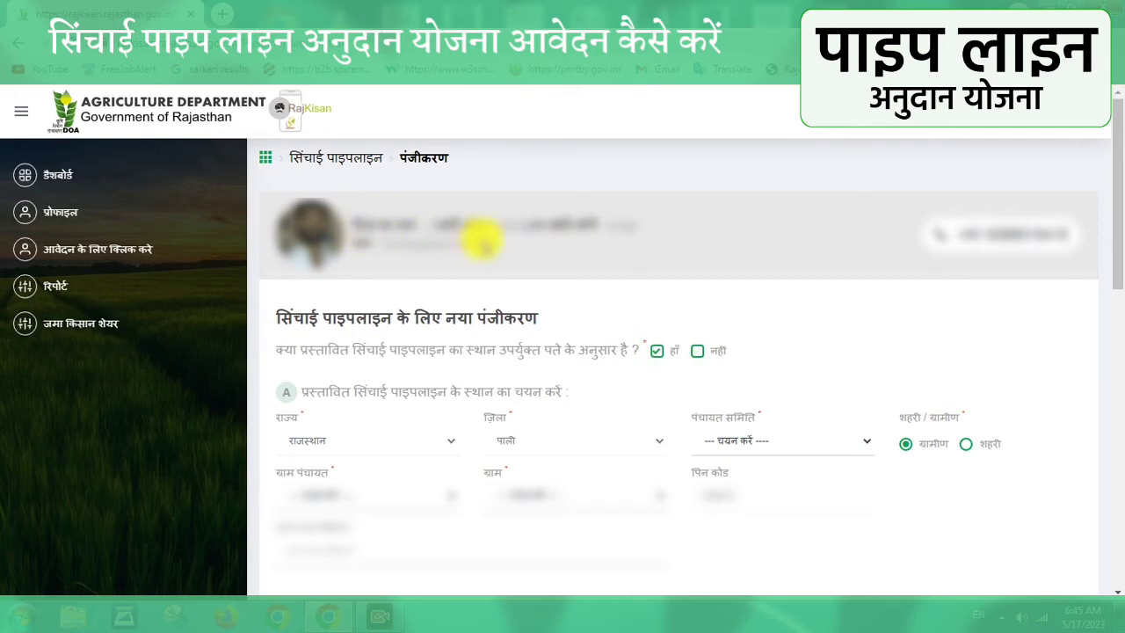
# Step: Try हाँ for whether the proposed pipeline location matches the address above, and return the answer to नहीं
pyautogui.click(657, 352)
pyautogui.click(699, 352)
pyautogui.click(698, 352)
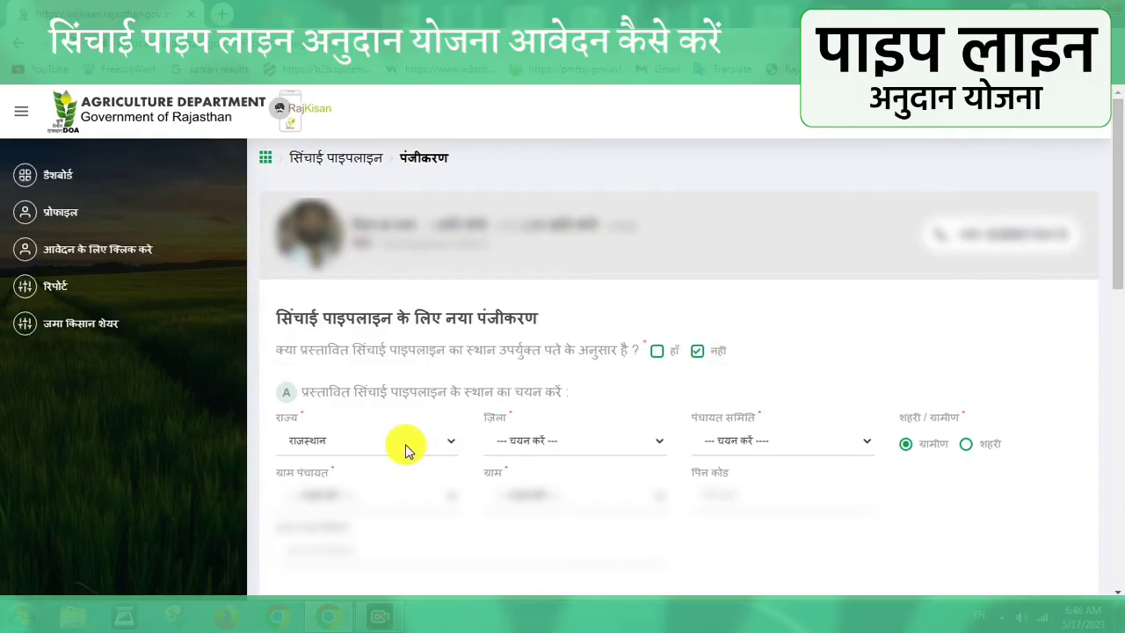
# Step: Choose पाली as the district and सुमेरपुर as the पंचायत समिति of the proposed pipeline location
pyautogui.click(659, 444)
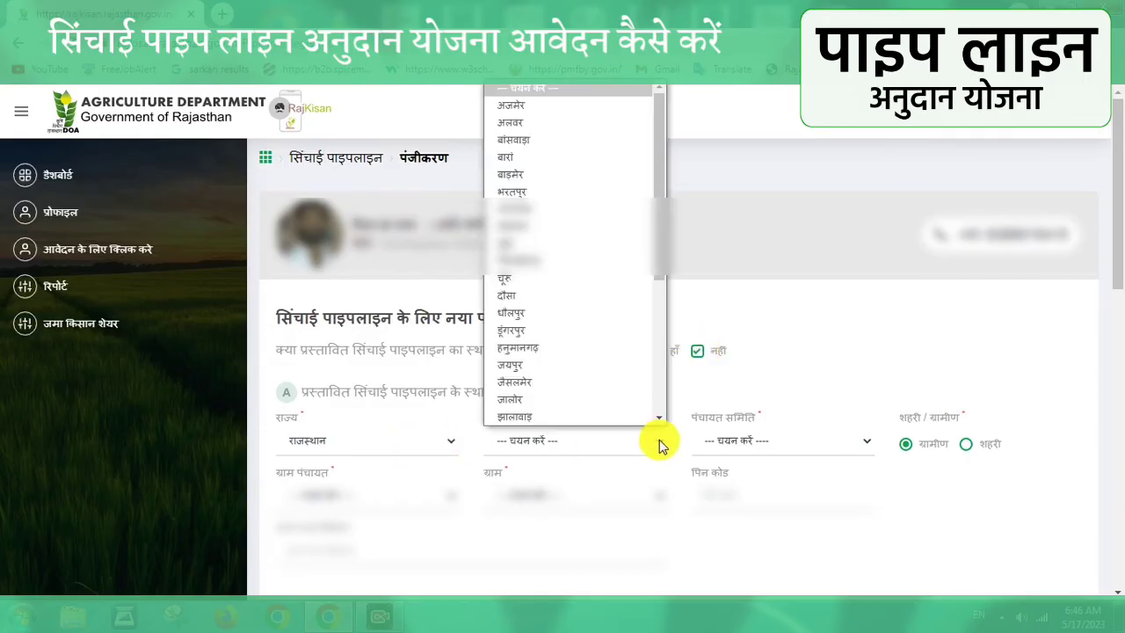
pyautogui.scroll(-3, 662, 413)
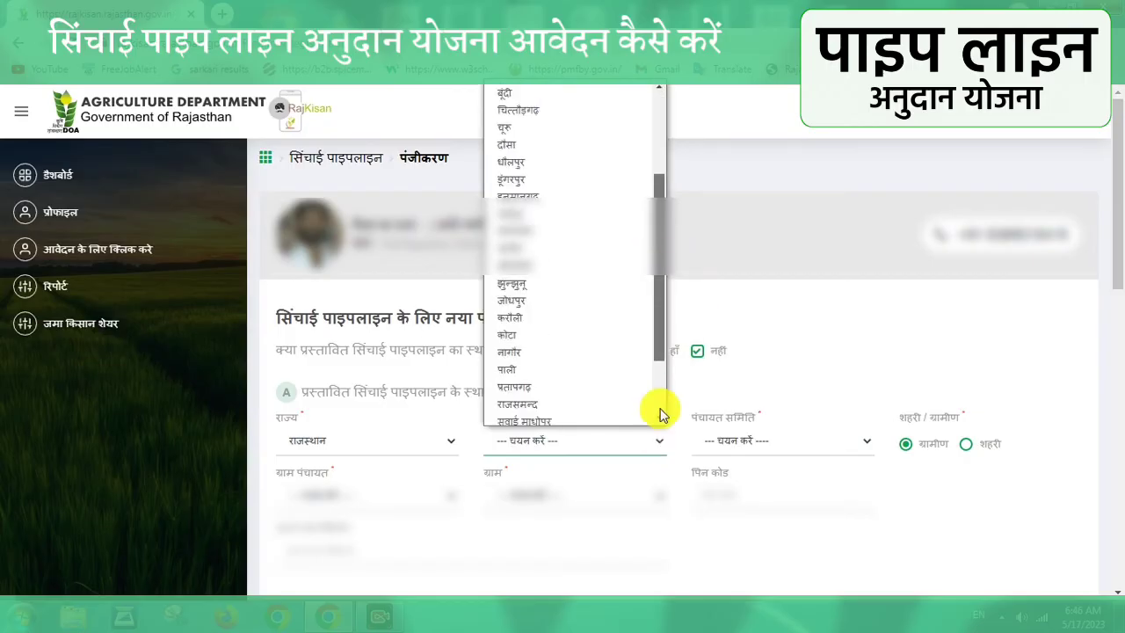
pyautogui.scroll(-2, 660, 422)
pyautogui.click(551, 288)
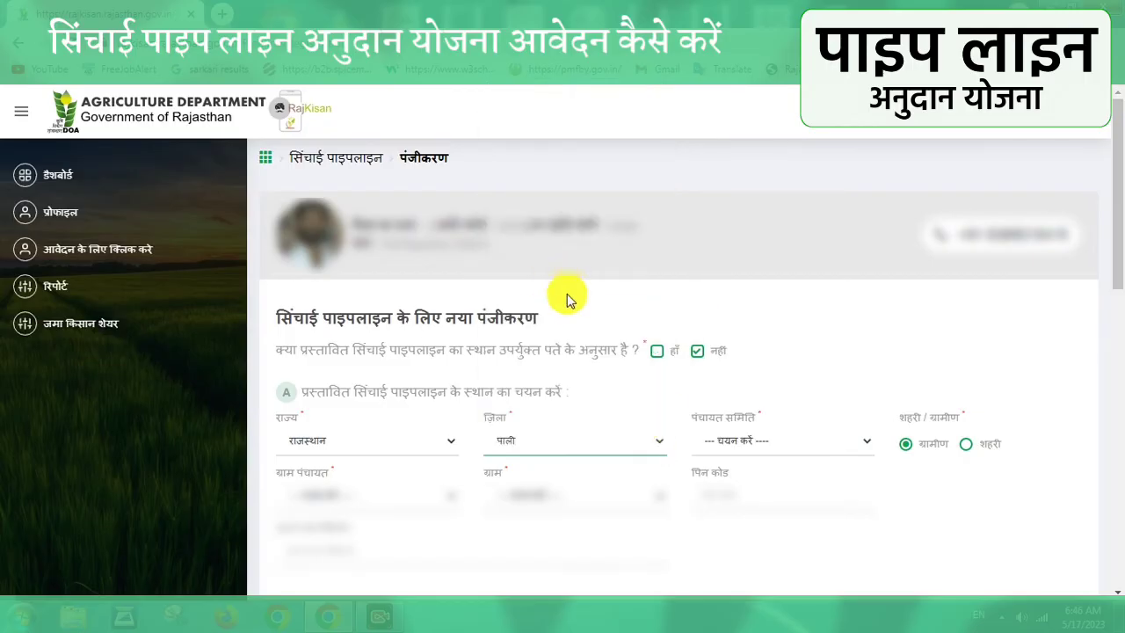
pyautogui.click(798, 444)
pyautogui.click(771, 419)
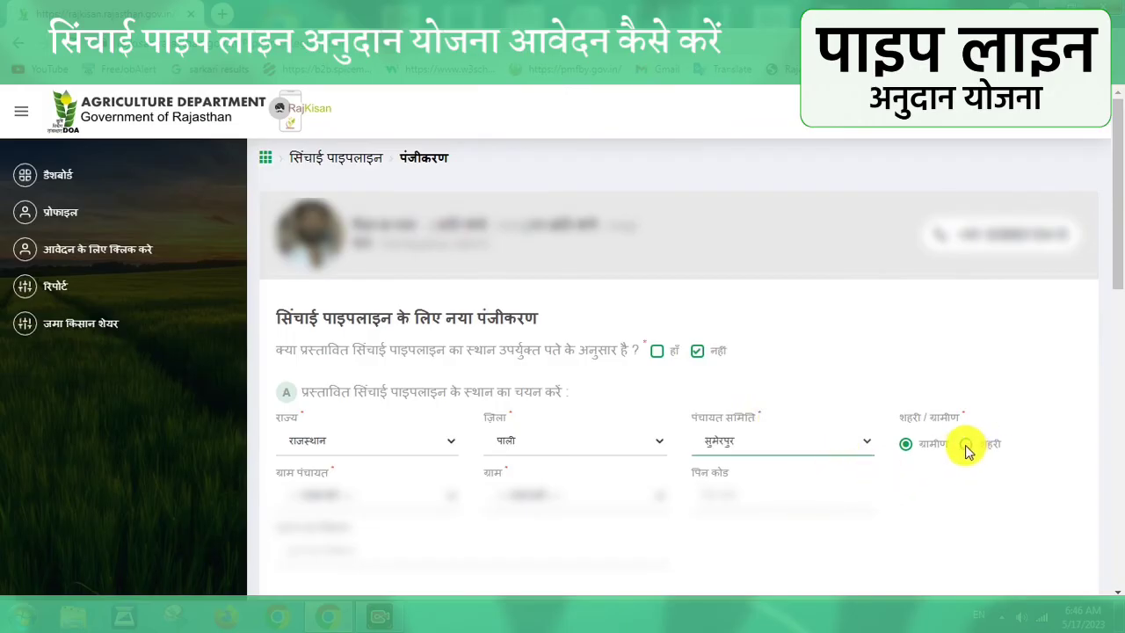
# Step: Select the ग्राम पंचायत and the ग्राम where the pipeline is located
pyautogui.click(400, 497)
pyautogui.moveTo(455, 351); pyautogui.dragTo(447, 462)
pyautogui.click(376, 420)
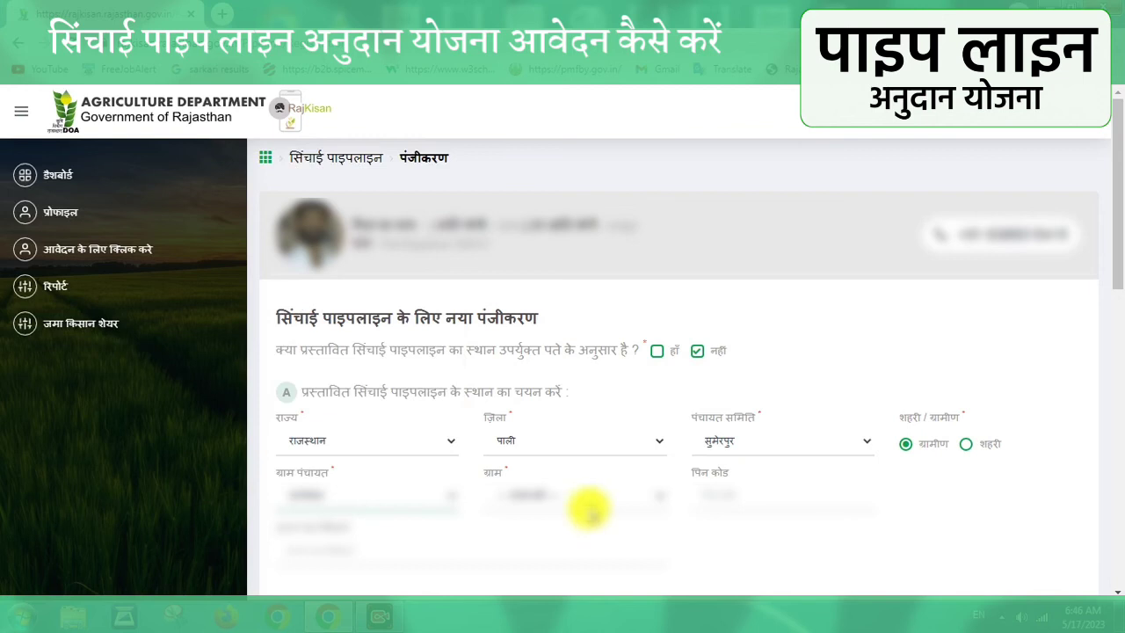
pyautogui.click(578, 496)
pyautogui.click(559, 533)
# Step: Enter the location's postal PIN code and fill in the other address details
pyautogui.click(728, 496)
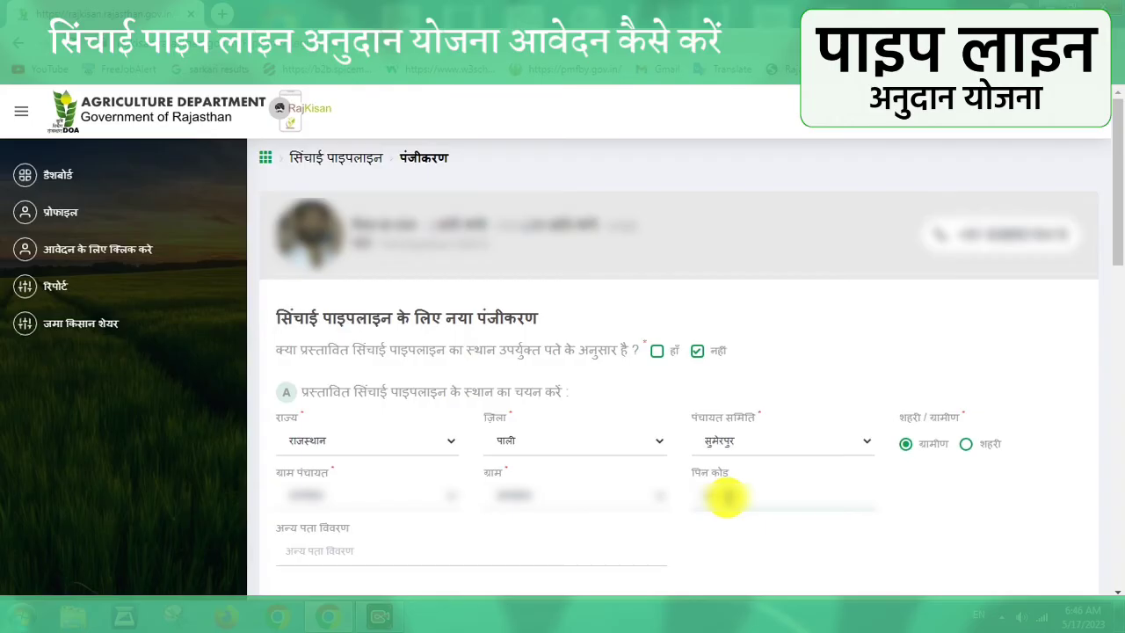
pyautogui.click(319, 554)
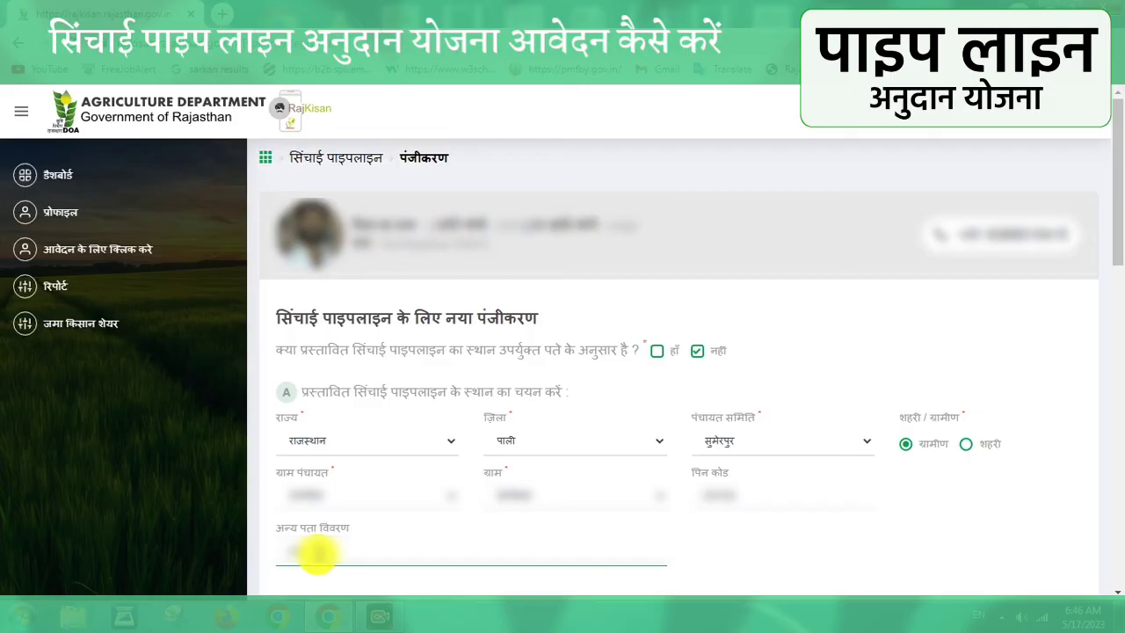
pyautogui.write('purSUMERPUR')
pyautogui.click(722, 544)
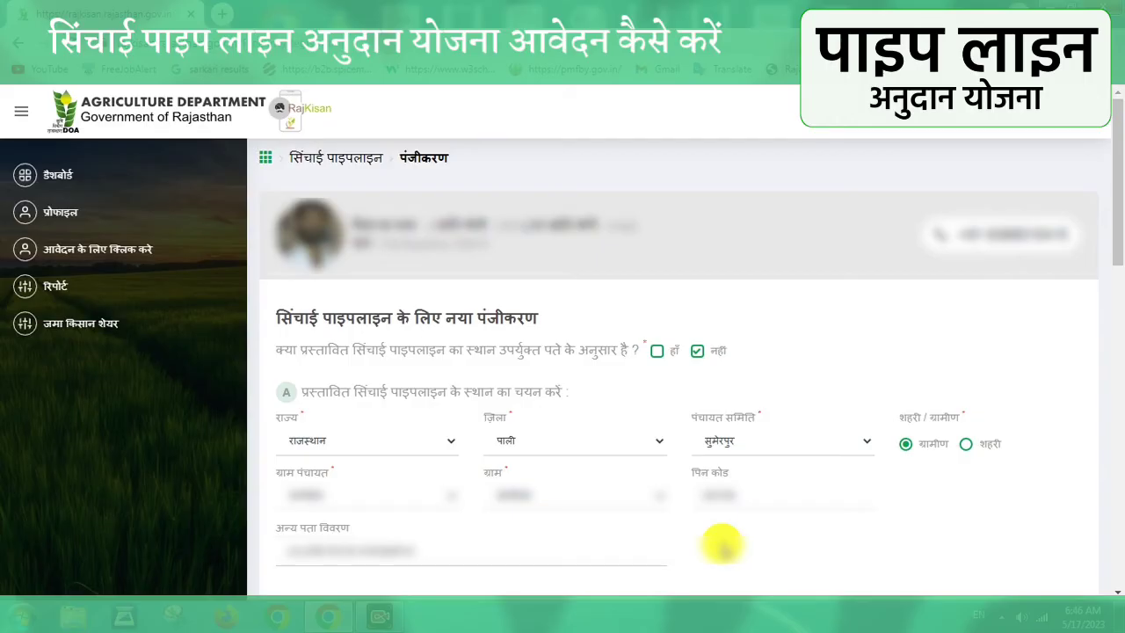
# Step: Fill in the land's खाता नंबर and the खसरा/चक number for the pipeline in the Khata/Khasra No. Details
pyautogui.click(1119, 334)
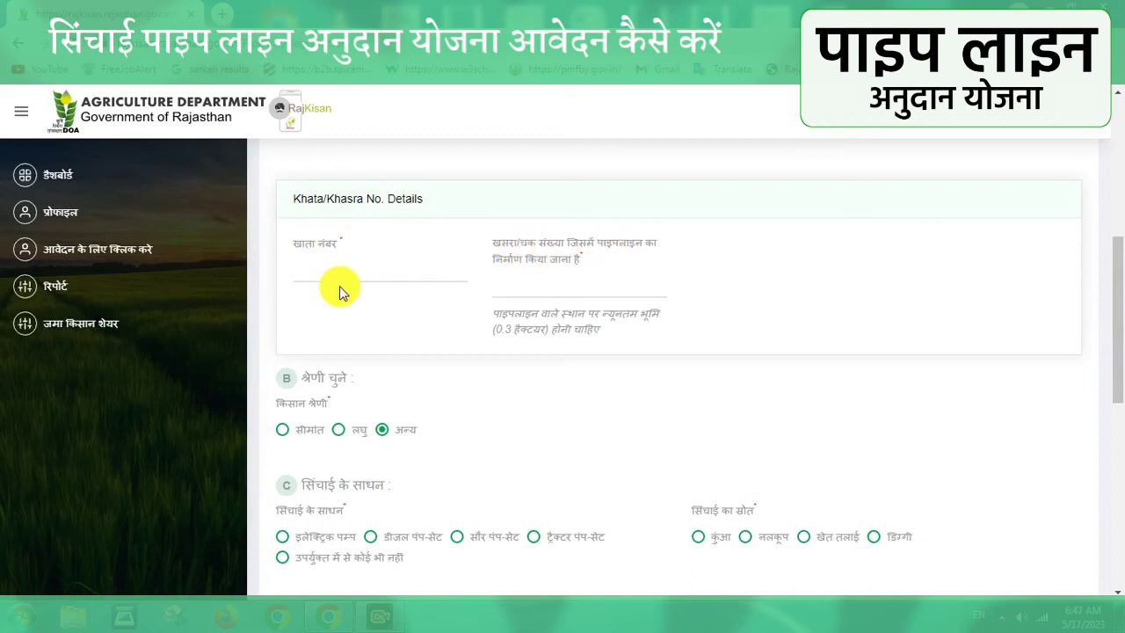
pyautogui.click(297, 277)
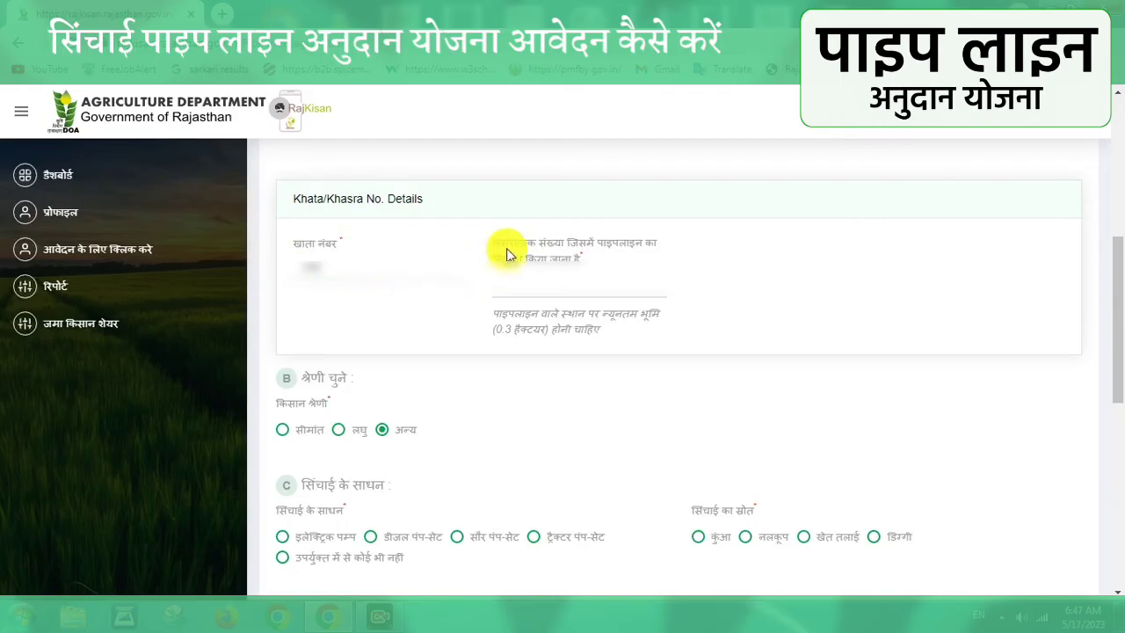
pyautogui.click(524, 297)
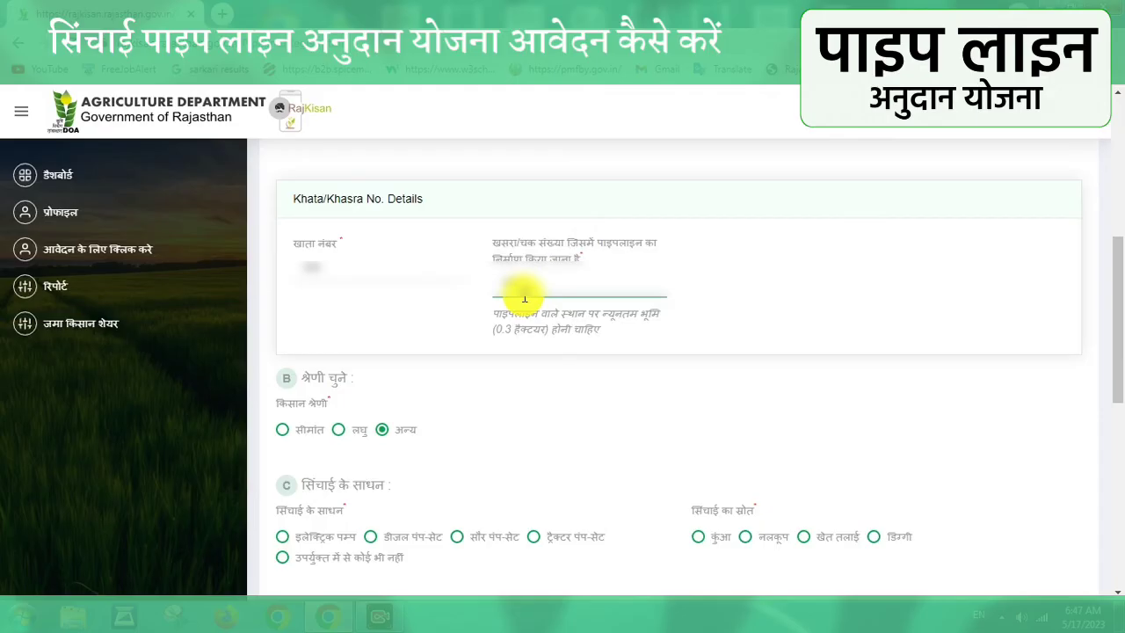
pyautogui.write('100')
pyautogui.click(451, 326)
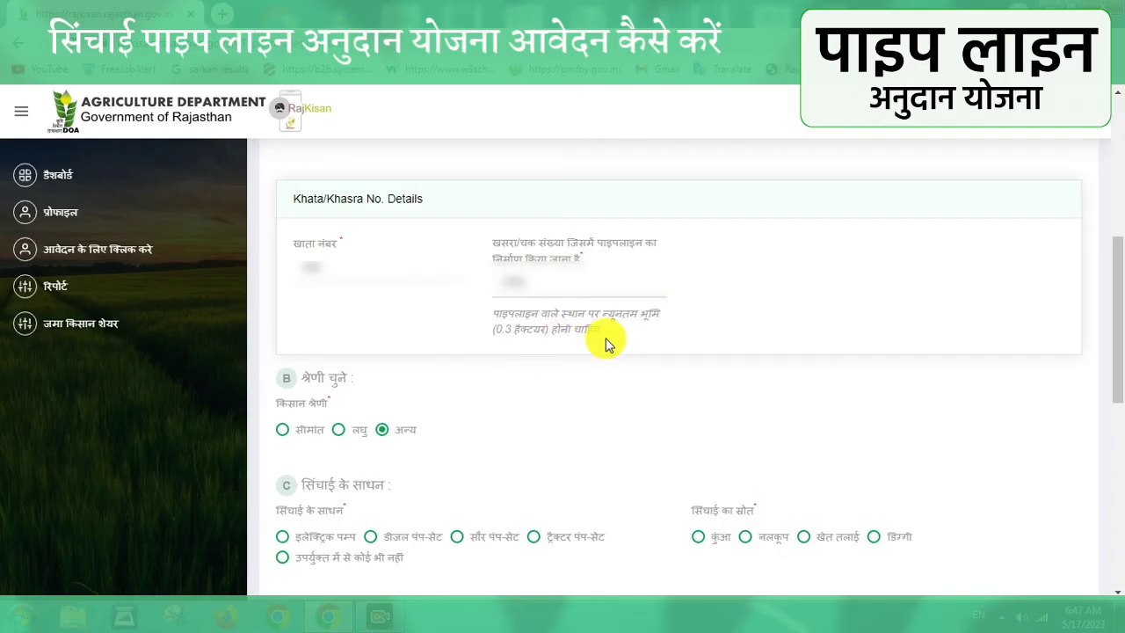
# Step: Set the farmer category (किसान श्रेणी) to लघु
pyautogui.scroll(-3, 604, 342)
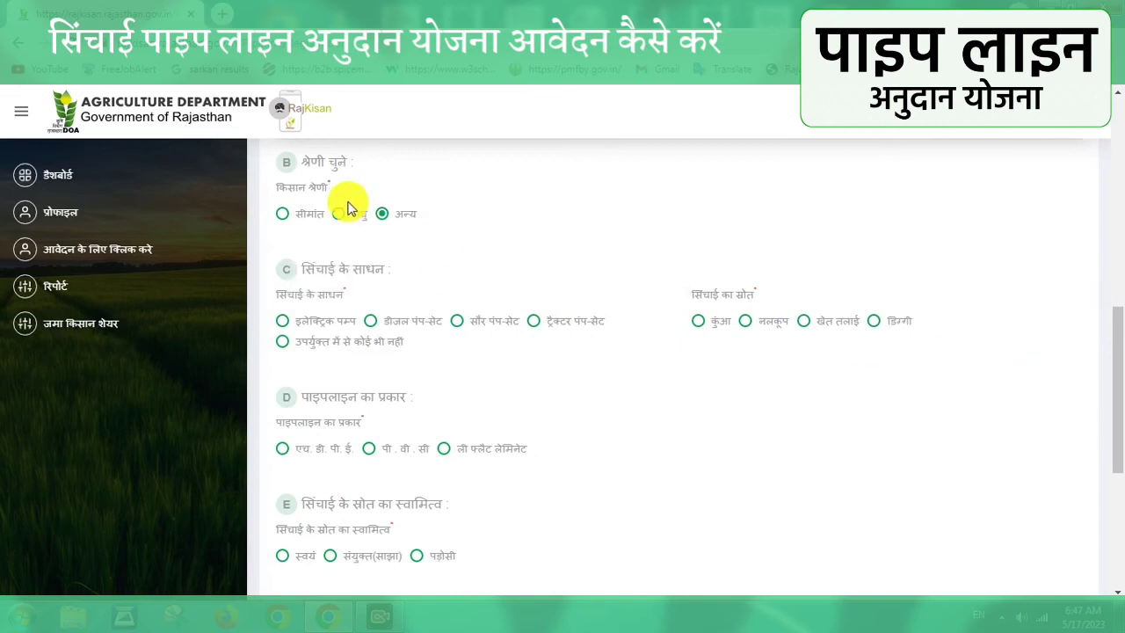
pyautogui.click(282, 214)
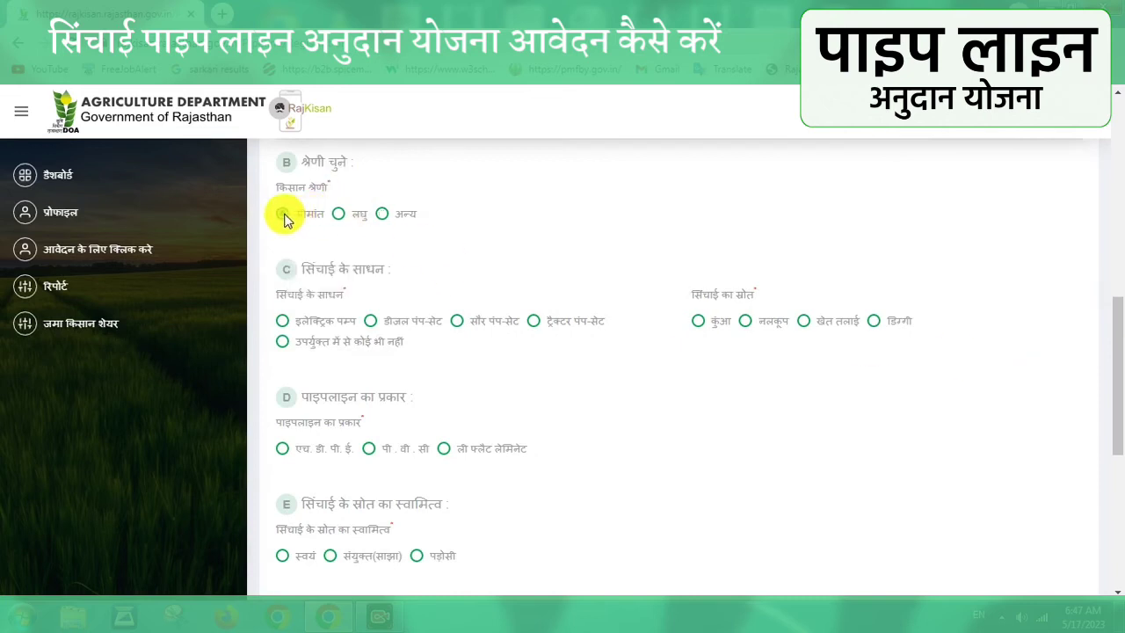
pyautogui.click(340, 218)
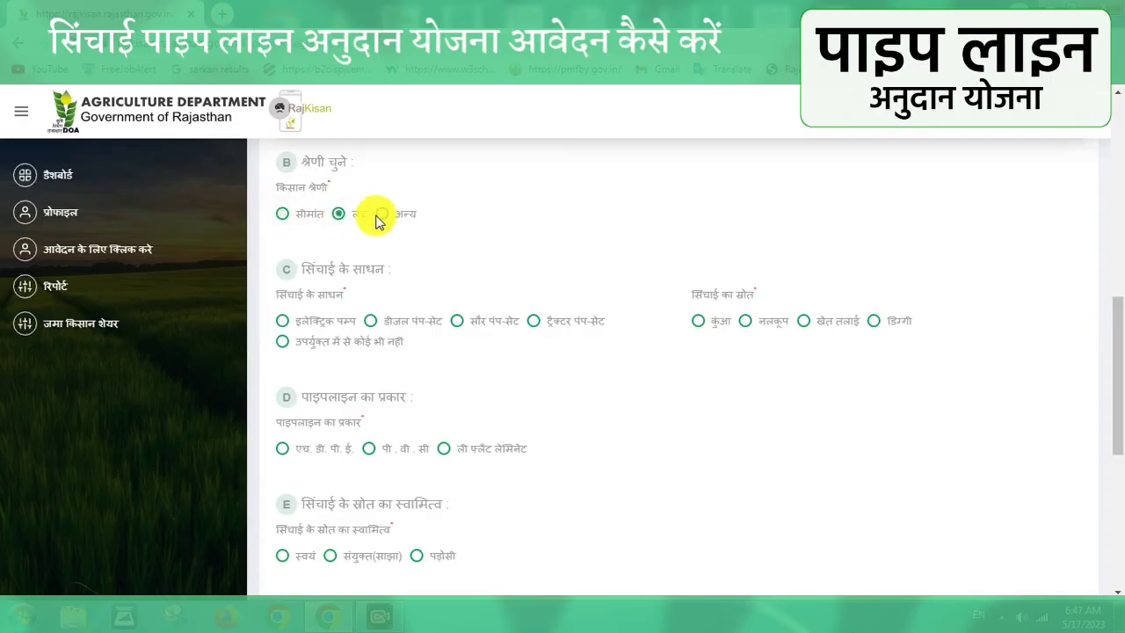
pyautogui.click(385, 216)
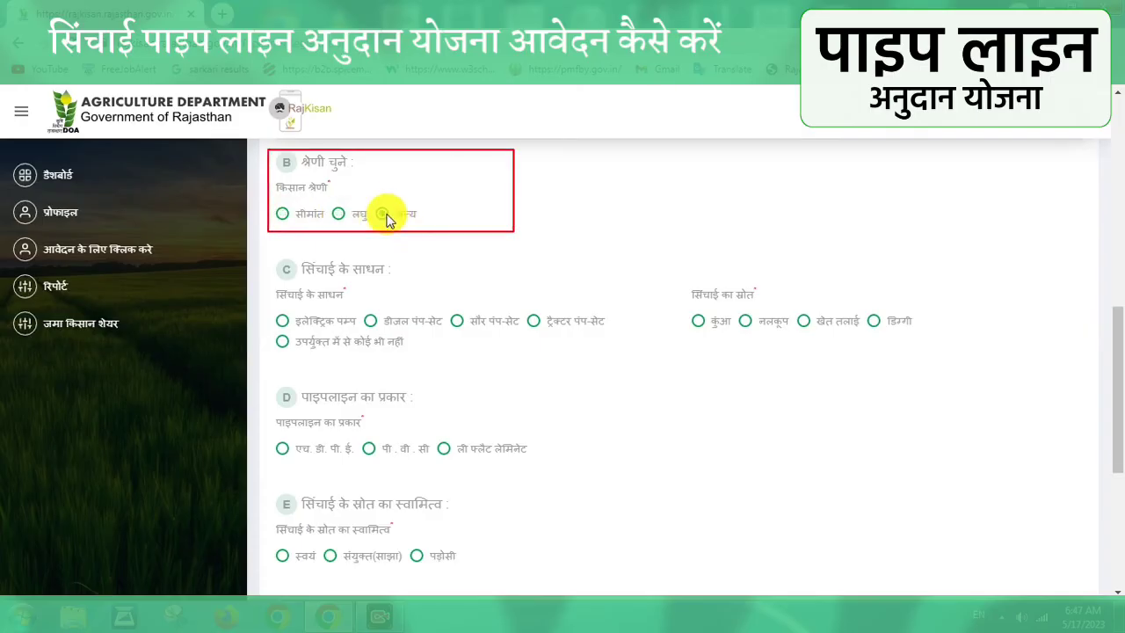
pyautogui.click(340, 215)
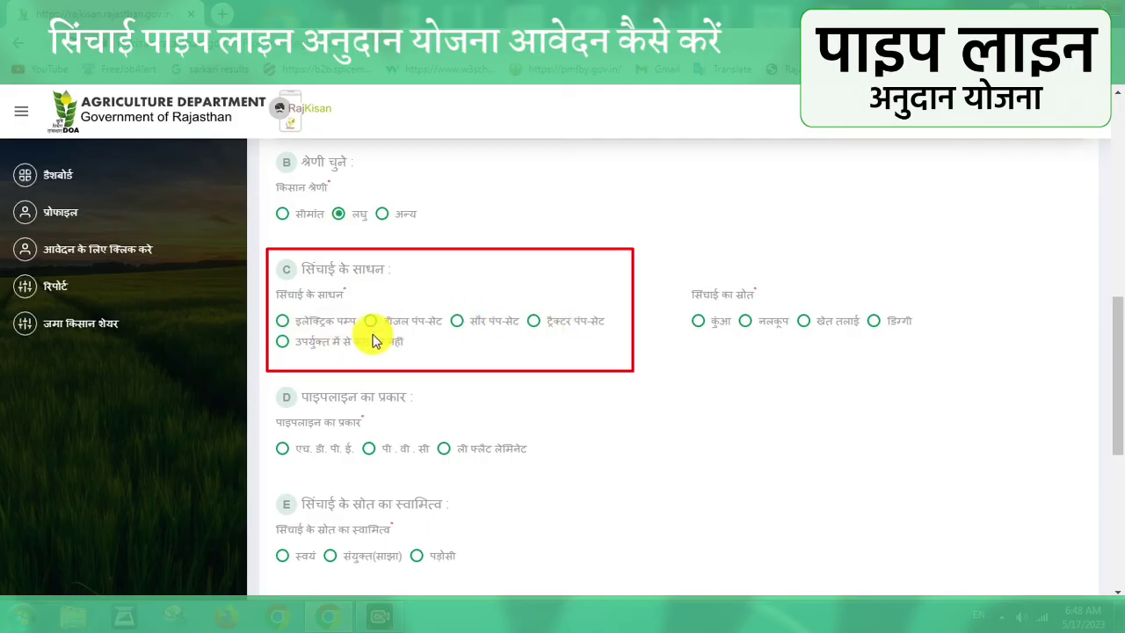
# Step: Specify सौर पंप-सेट as irrigation means, खेत तलाई as source, एच. डी. पी. ई. as pipeline type and स्वयं as source ownership
pyautogui.click(457, 323)
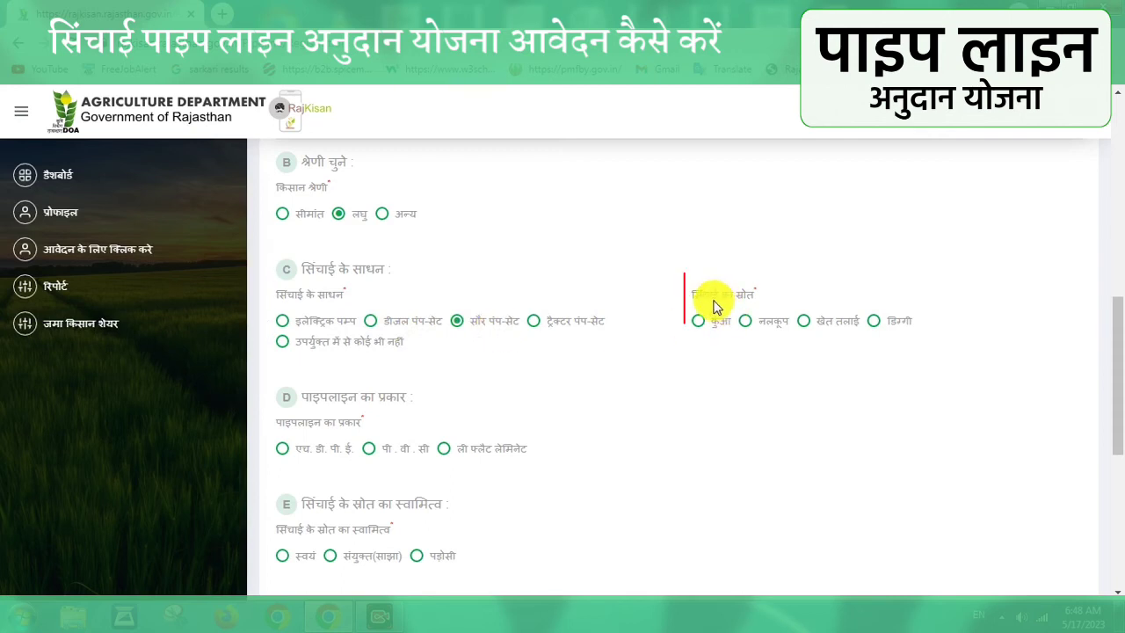
pyautogui.click(806, 323)
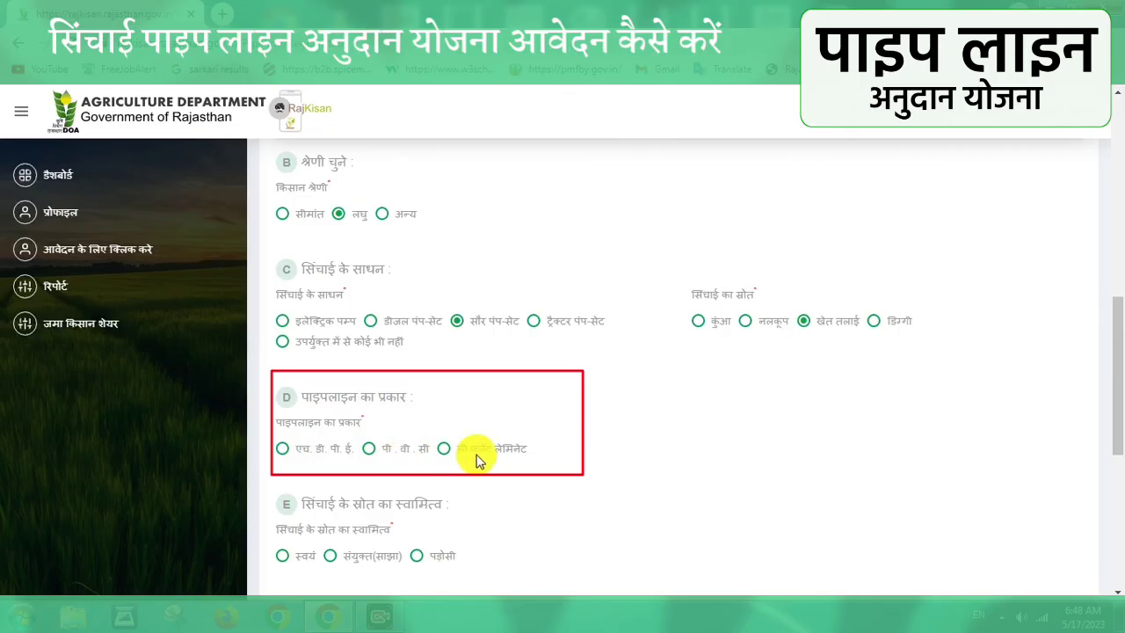
pyautogui.click(295, 451)
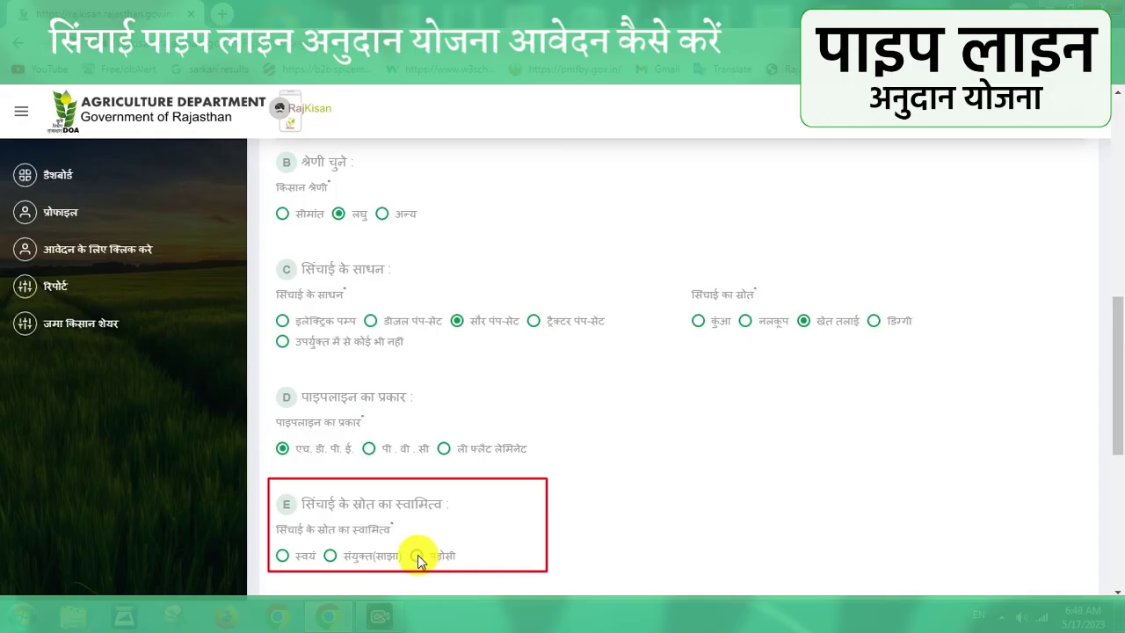
pyautogui.click(283, 559)
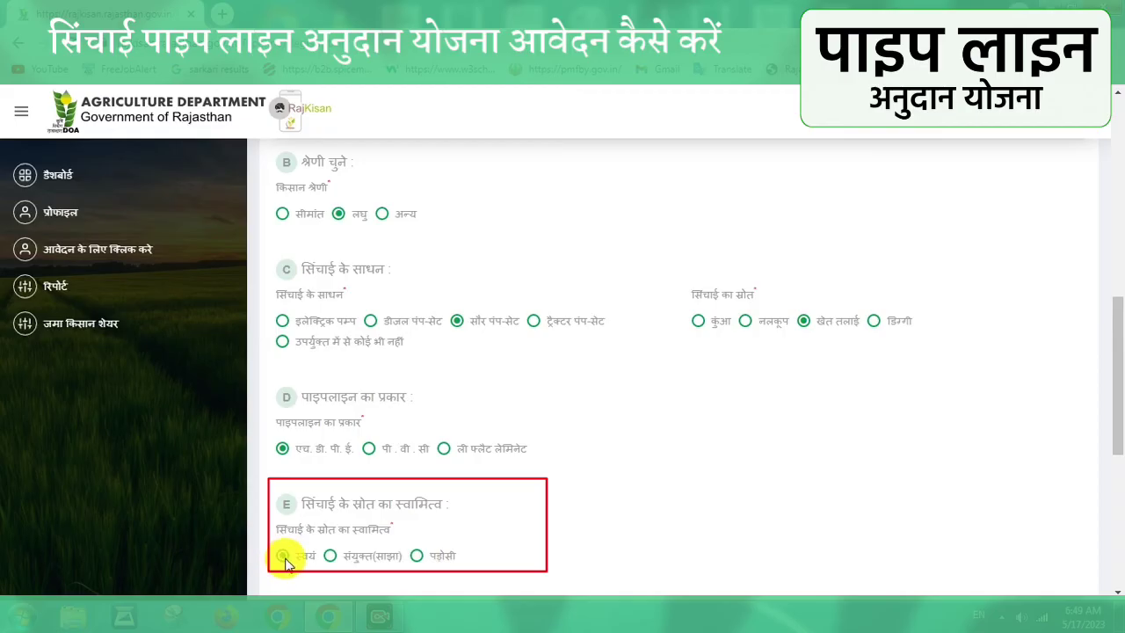
# Step: Upload the JAMABANDI NAKAL file as the scanned जमाबंदी document
pyautogui.scroll(-5, 1039, 480)
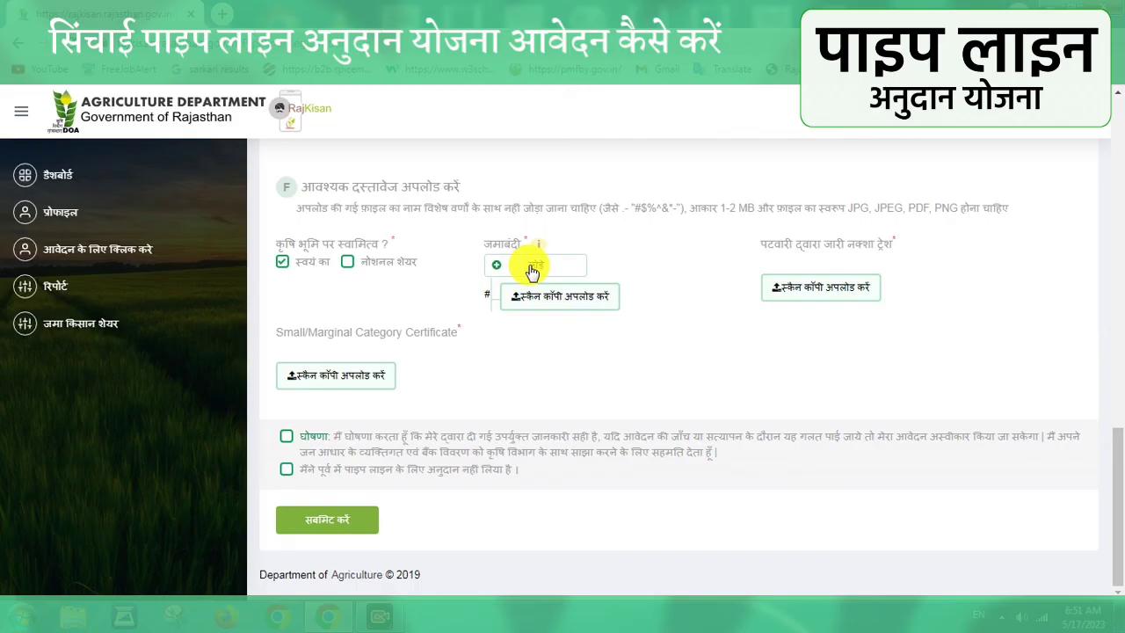
pyautogui.click(542, 298)
pyautogui.click(209, 160)
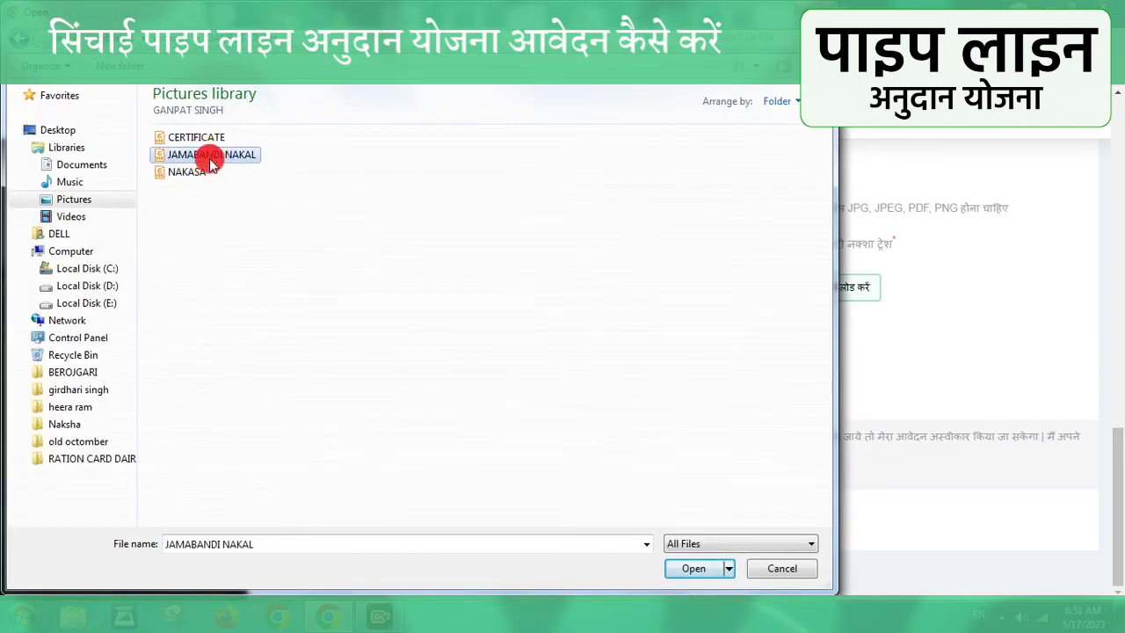
pyautogui.click(682, 567)
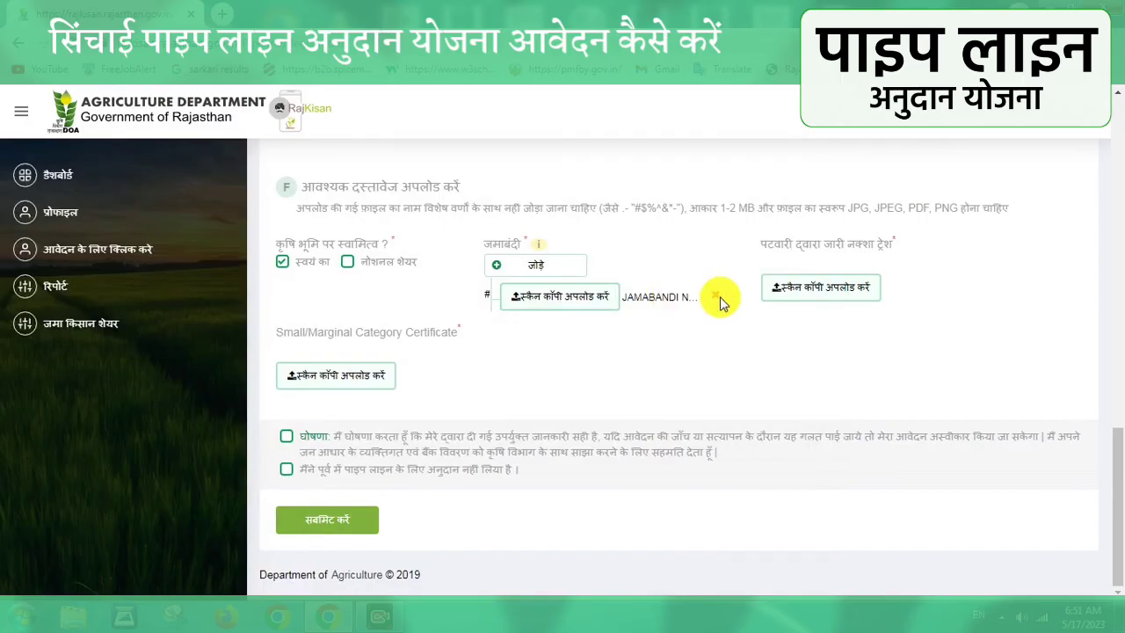
# Step: Upload the NAKASA file as the scanned map trace issued by the पटवारी
pyautogui.click(812, 292)
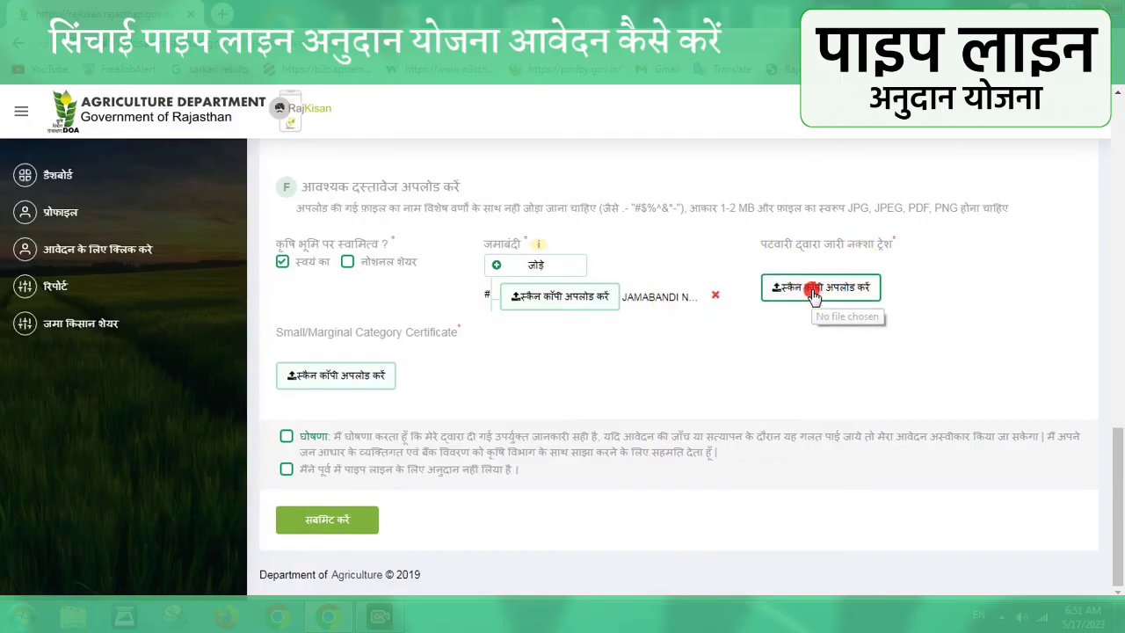
pyautogui.click(182, 173)
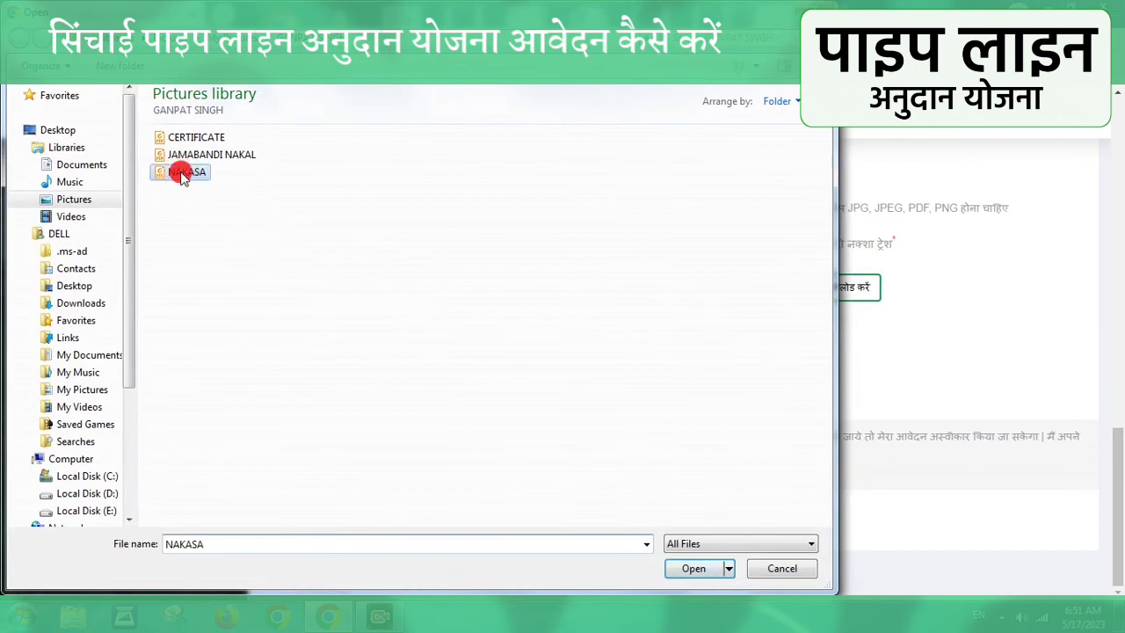
pyautogui.click(690, 569)
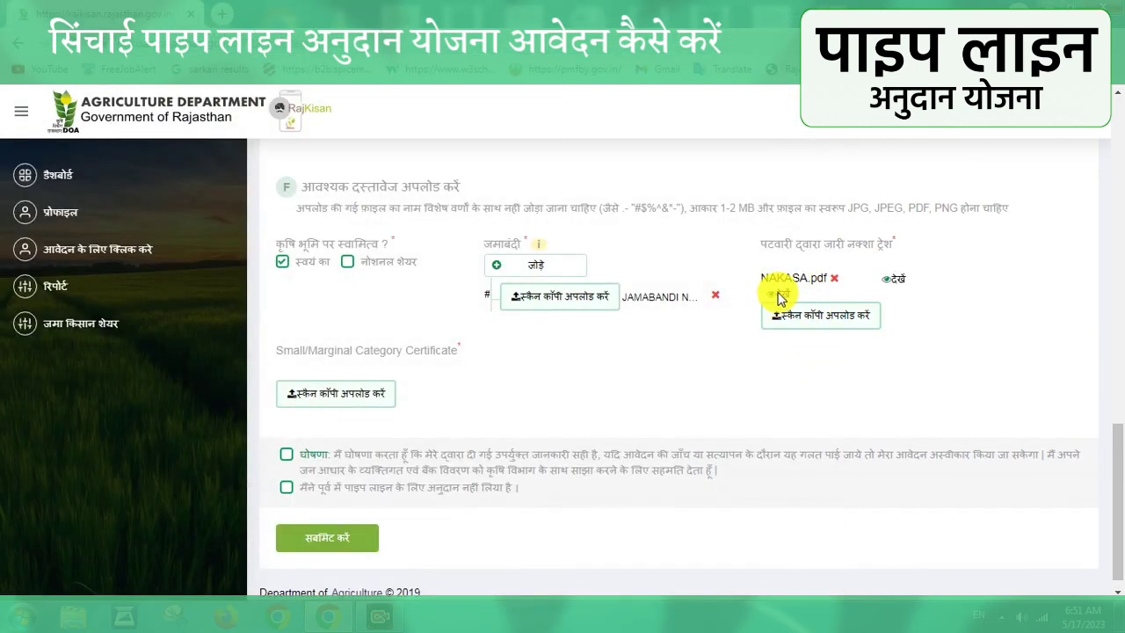
# Step: Upload the CERTIFICATE file as the scanned Small/Marginal Category Certificate
pyautogui.click(364, 396)
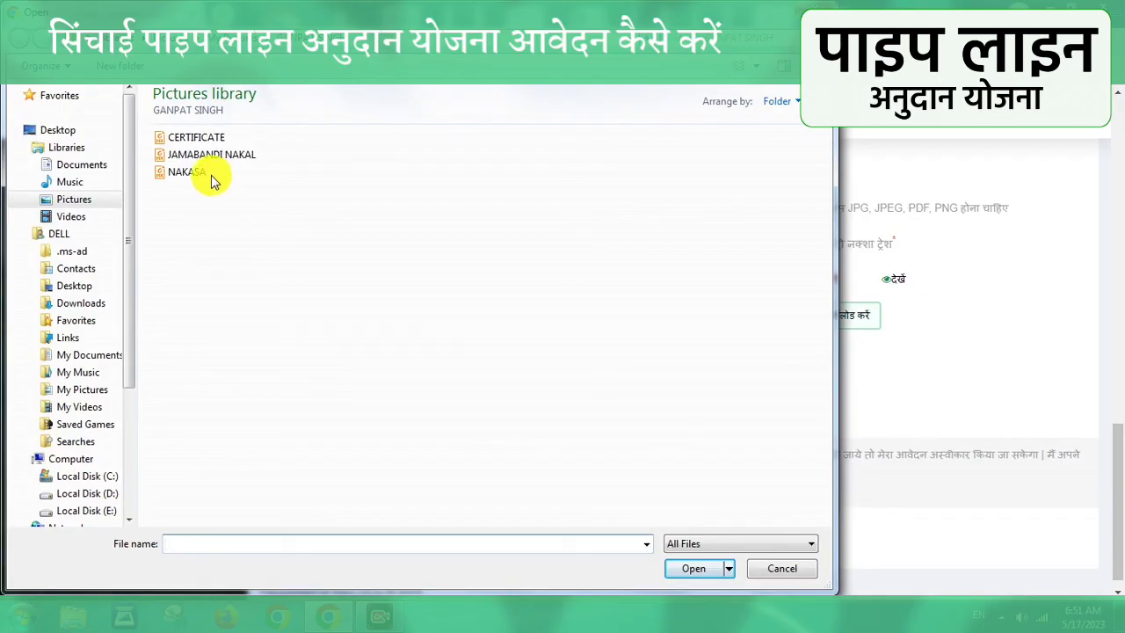
pyautogui.click(202, 140)
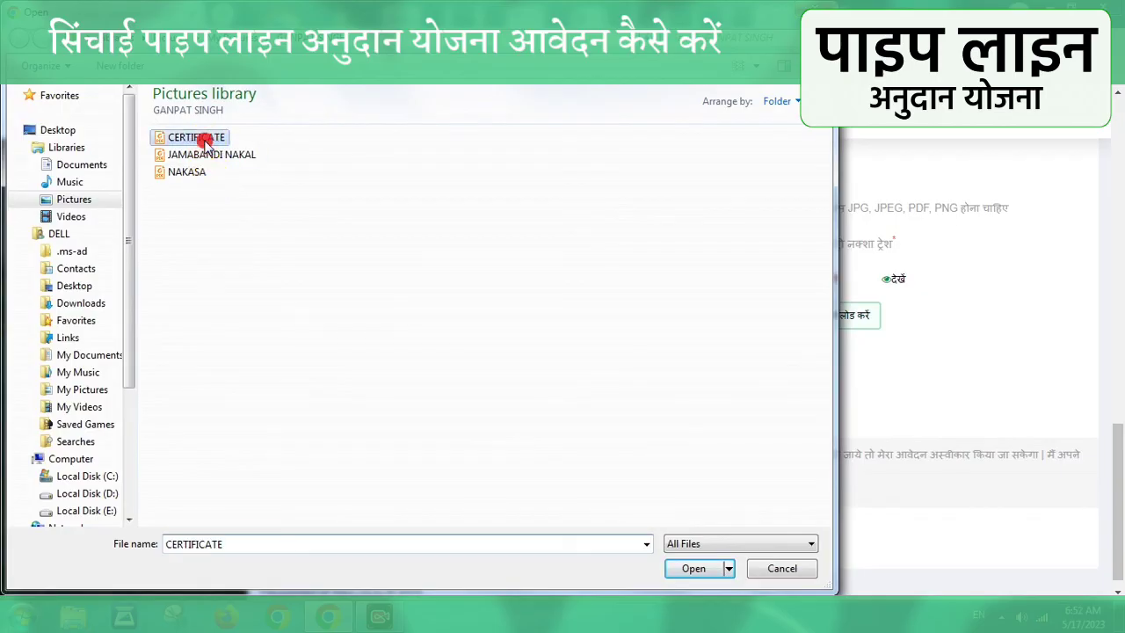
pyautogui.doubleClick(202, 139)
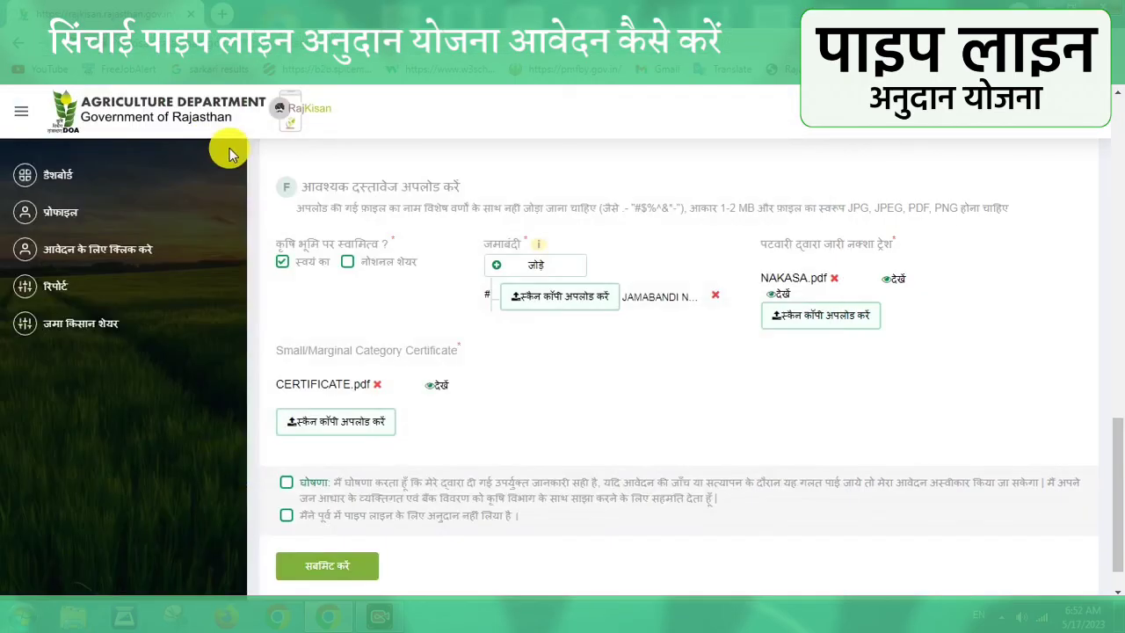
# Step: Accept the घोषणा and the statement of no earlier pipeline subsidy, and submit the application through its confirmation summary
pyautogui.click(288, 483)
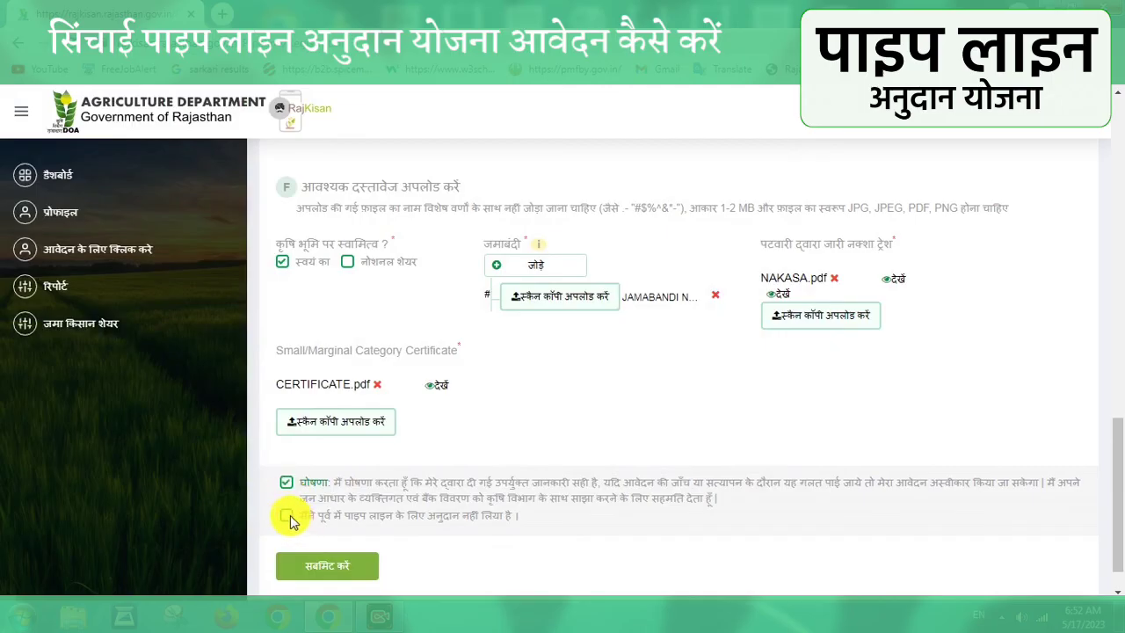
pyautogui.click(288, 517)
pyautogui.click(351, 572)
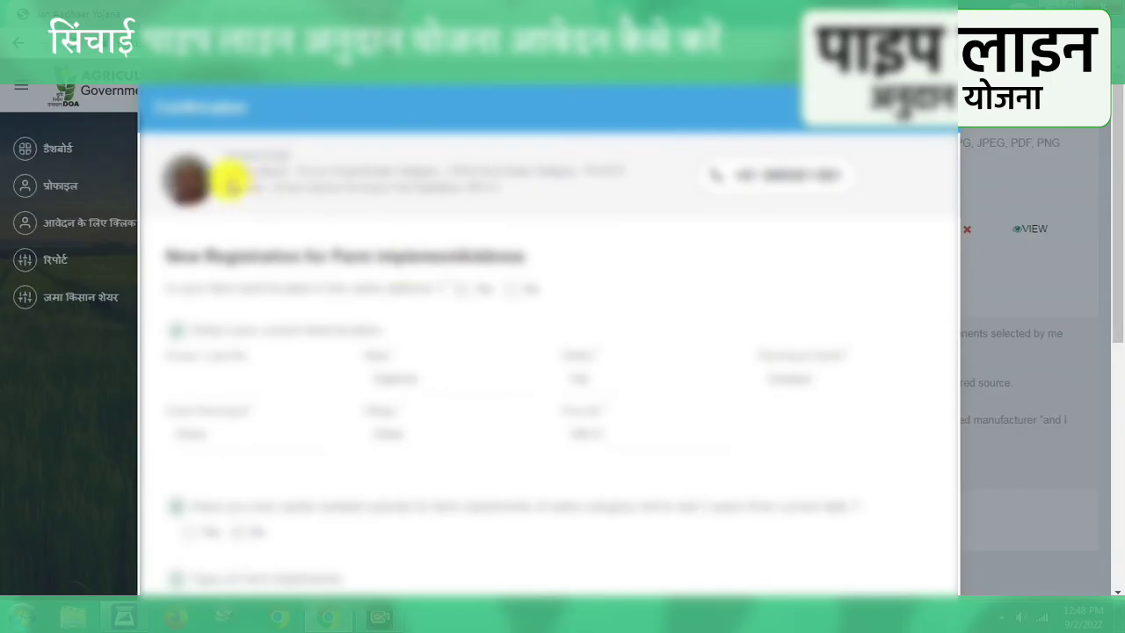
pyautogui.moveTo(1115, 291); pyautogui.dragTo(1118, 532)
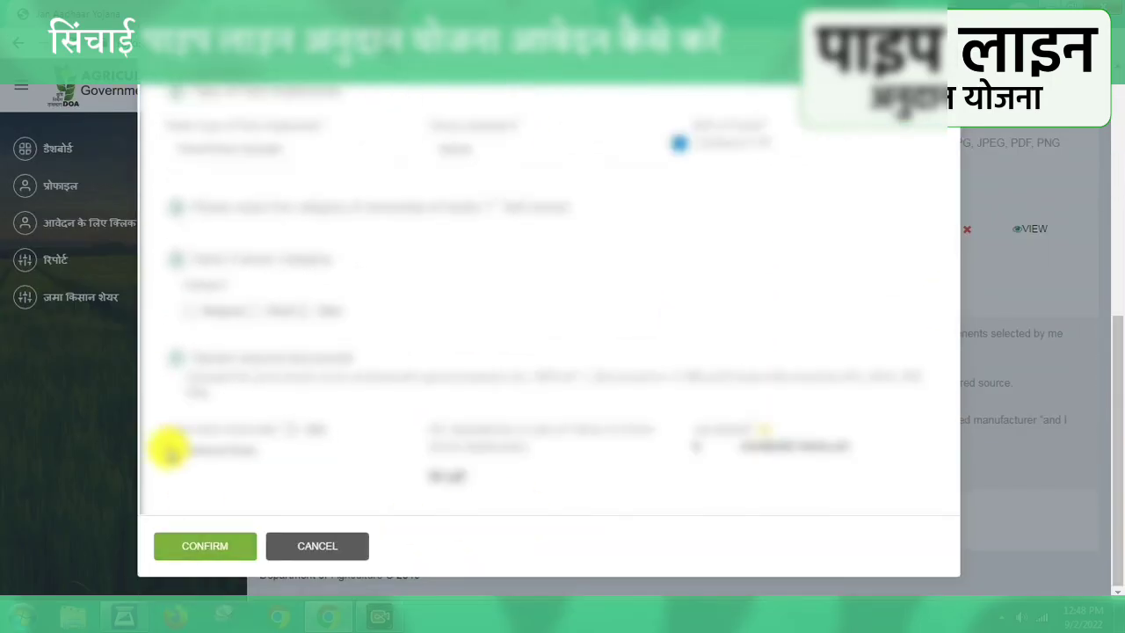
pyautogui.click(208, 554)
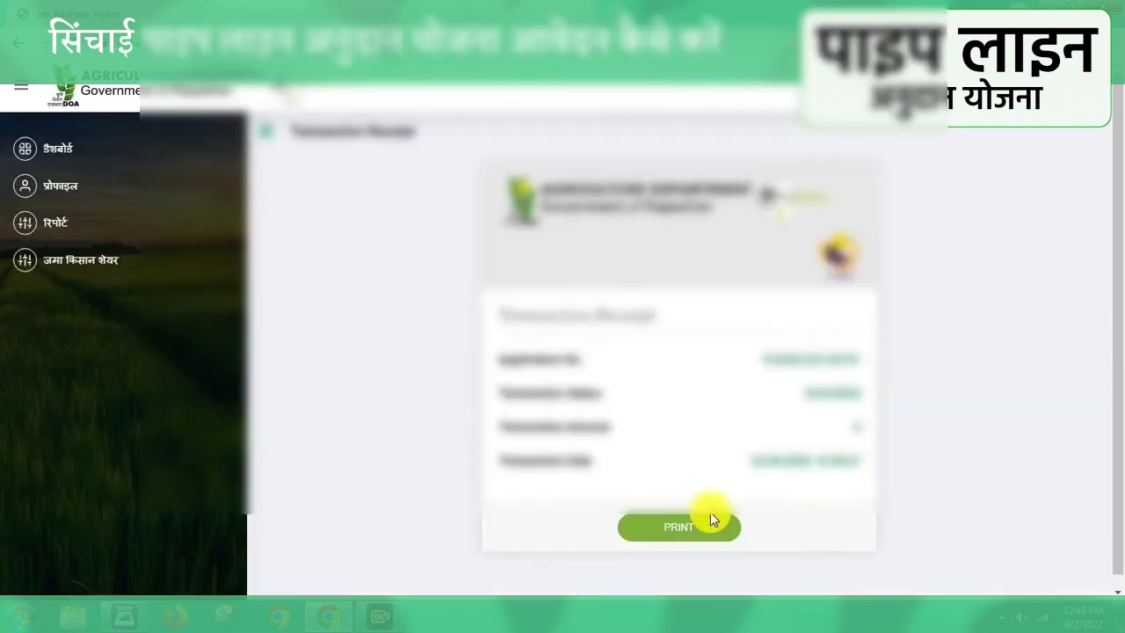
# Step: Print the transaction receipt of the submitted application
pyautogui.click(710, 518)
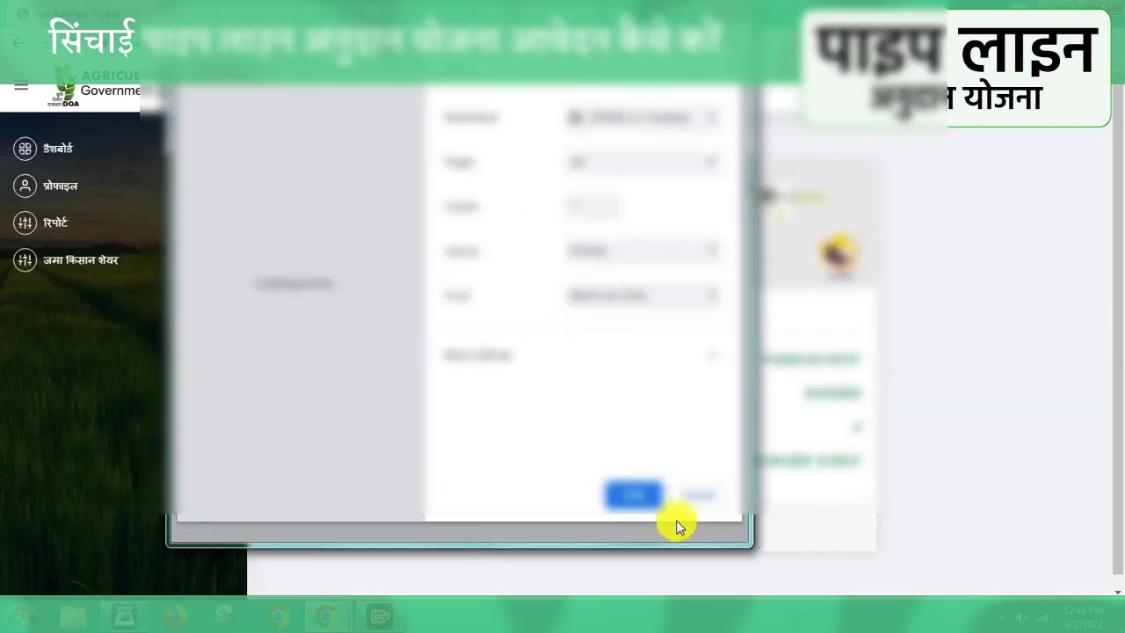
pyautogui.click(644, 495)
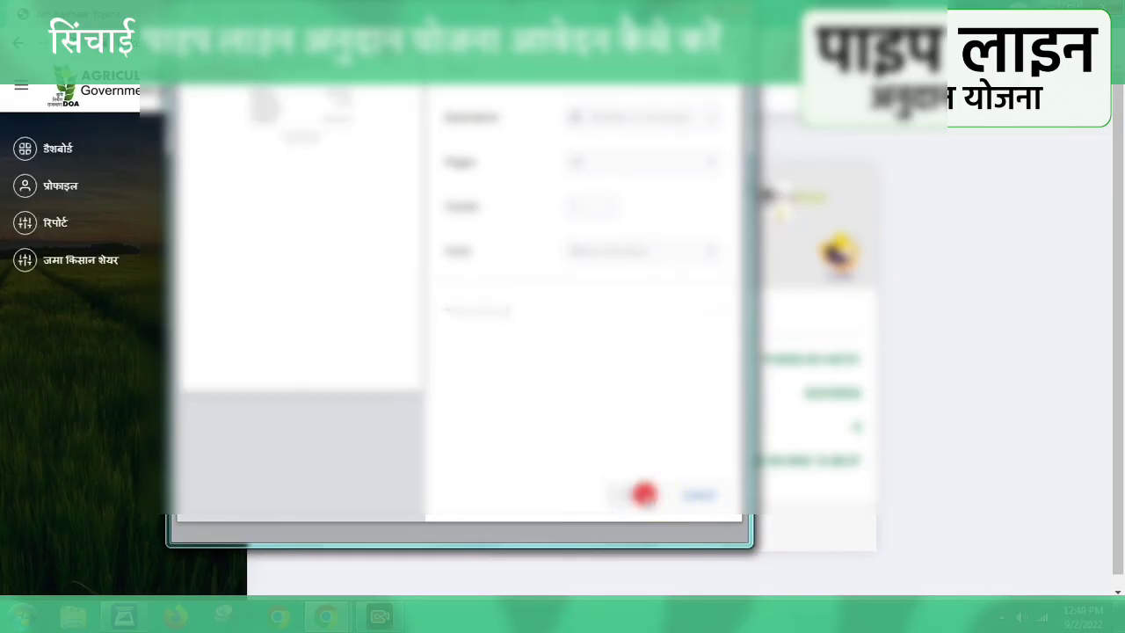
# Step: Open the details of the submitted application from the रिपोर्ट registration list
pyautogui.click(83, 225)
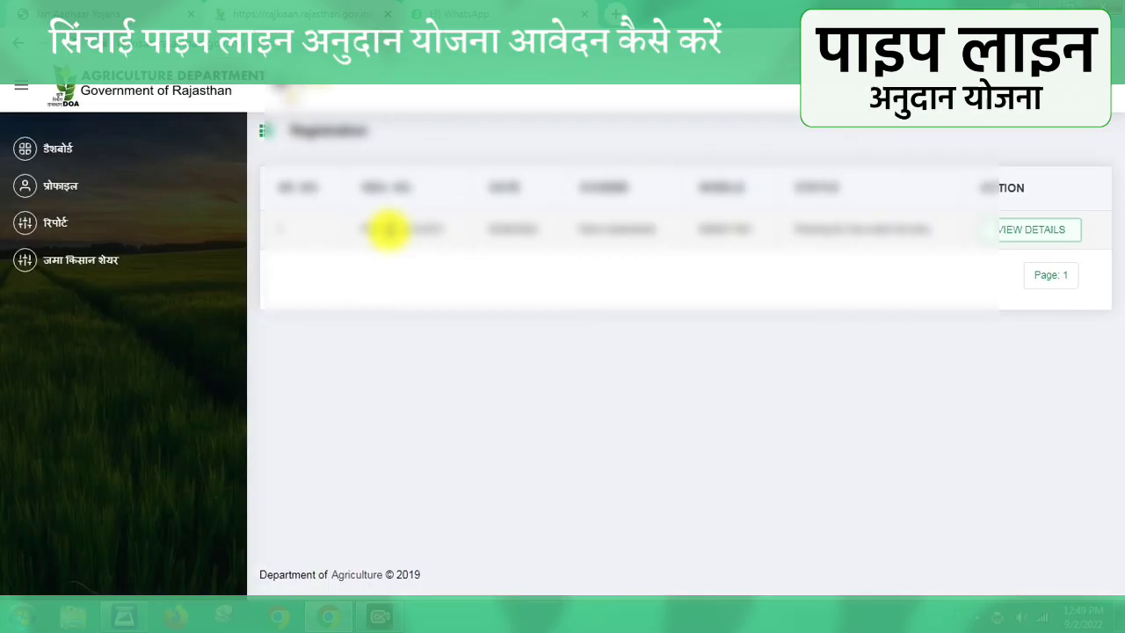
pyautogui.click(1025, 230)
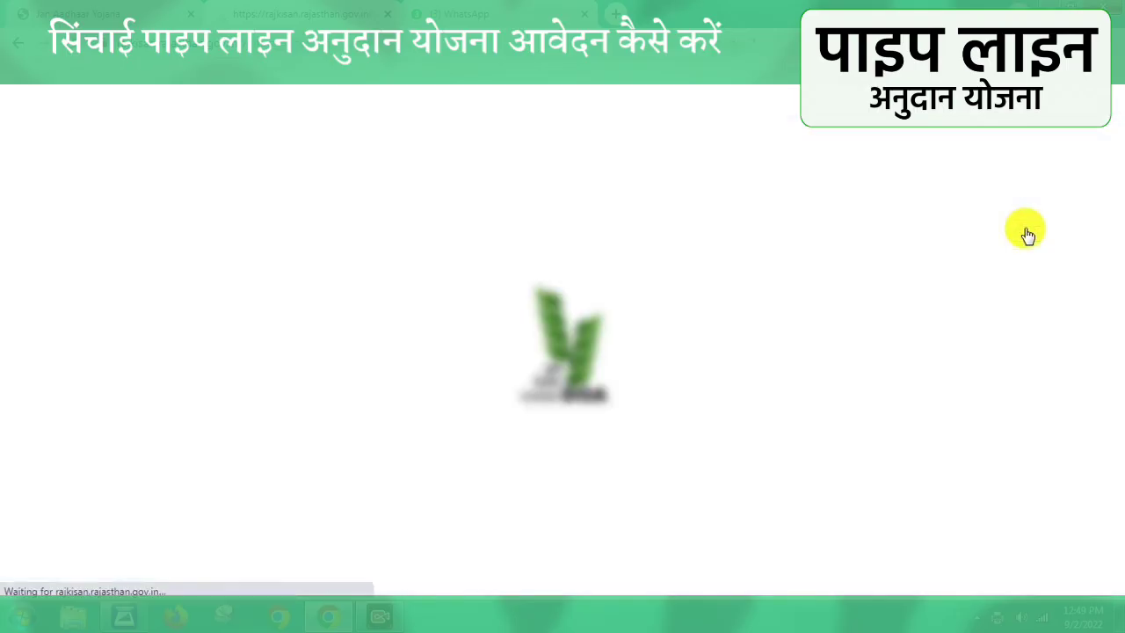